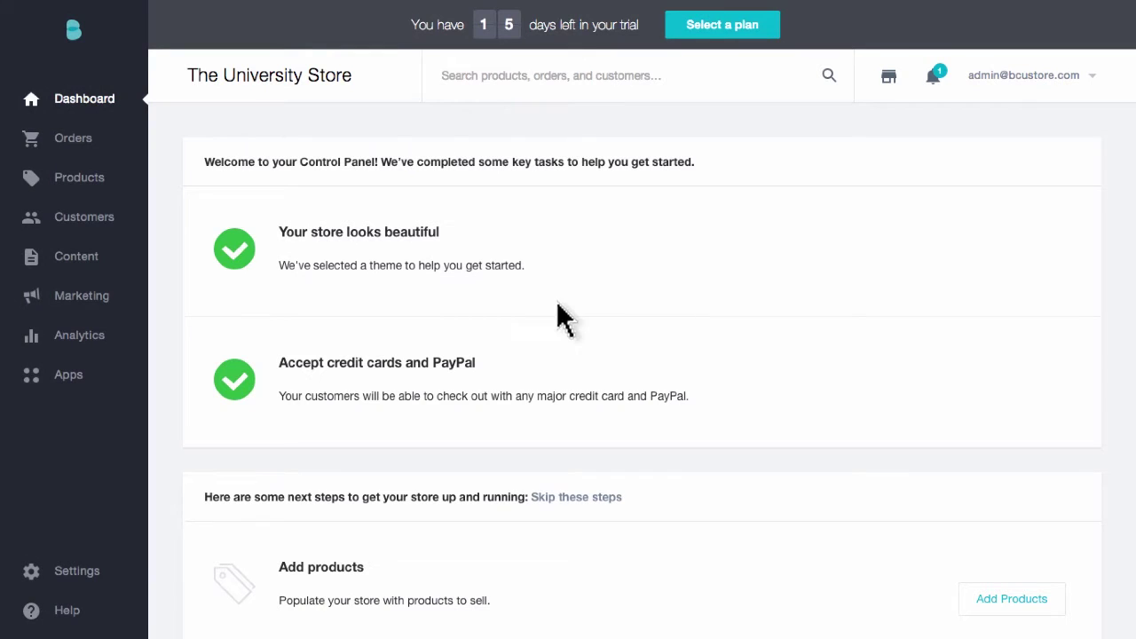
Step: Open the payment method settings in the store's setup section
click(78, 575)
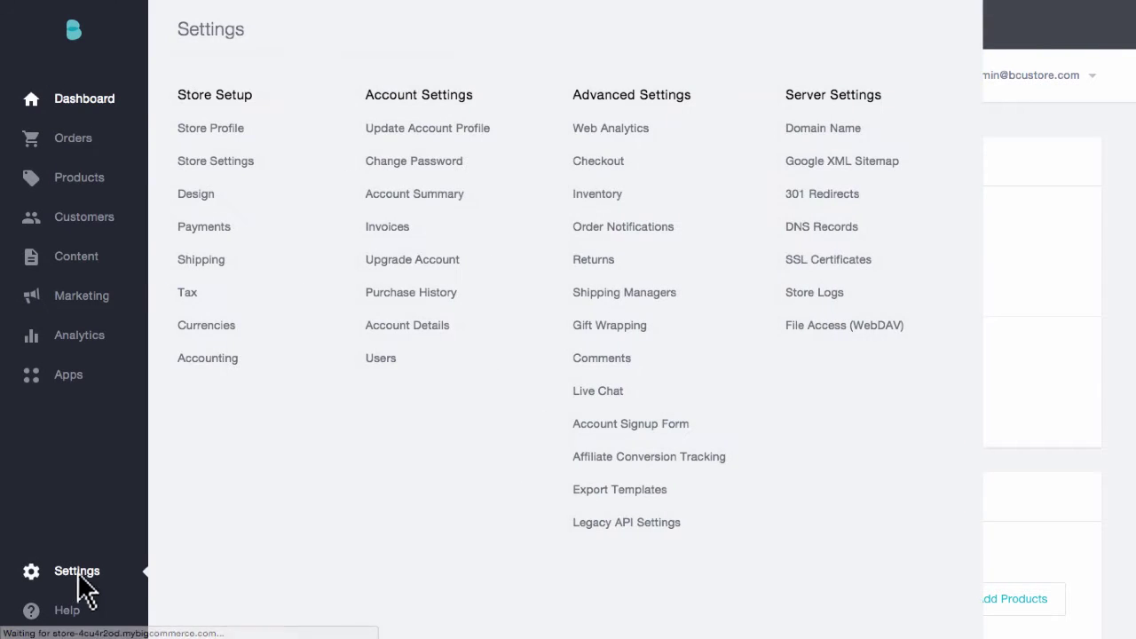
click(198, 227)
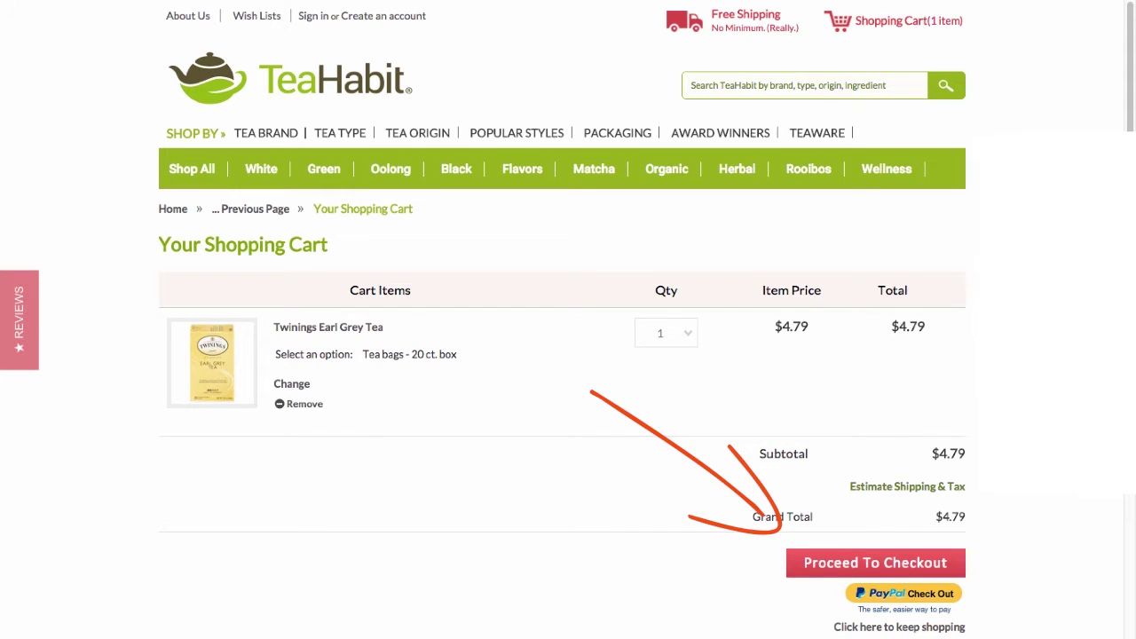
click(949, 604)
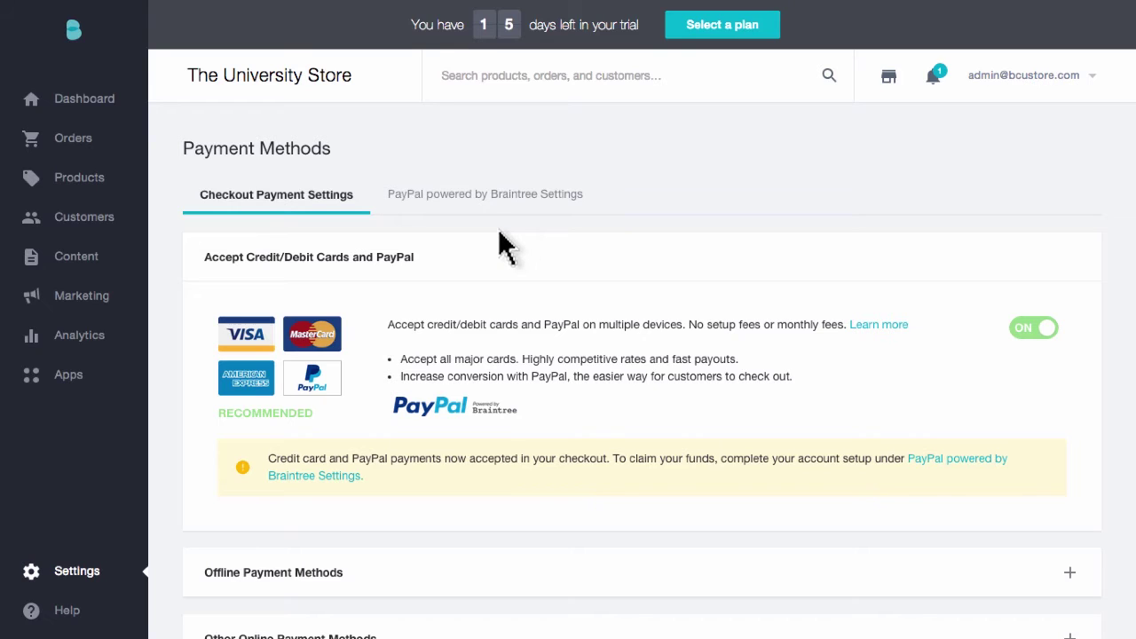
Step: Connect PayPal powered by Braintree to the store by entering a Braintree password and agreeing to create the account
click(482, 197)
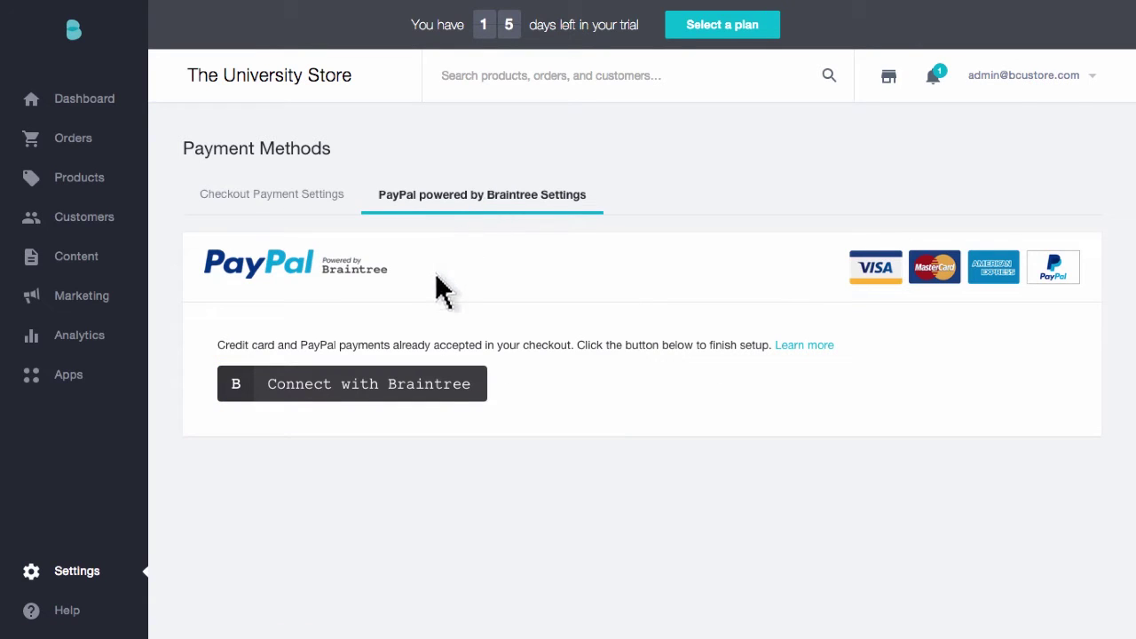
click(366, 389)
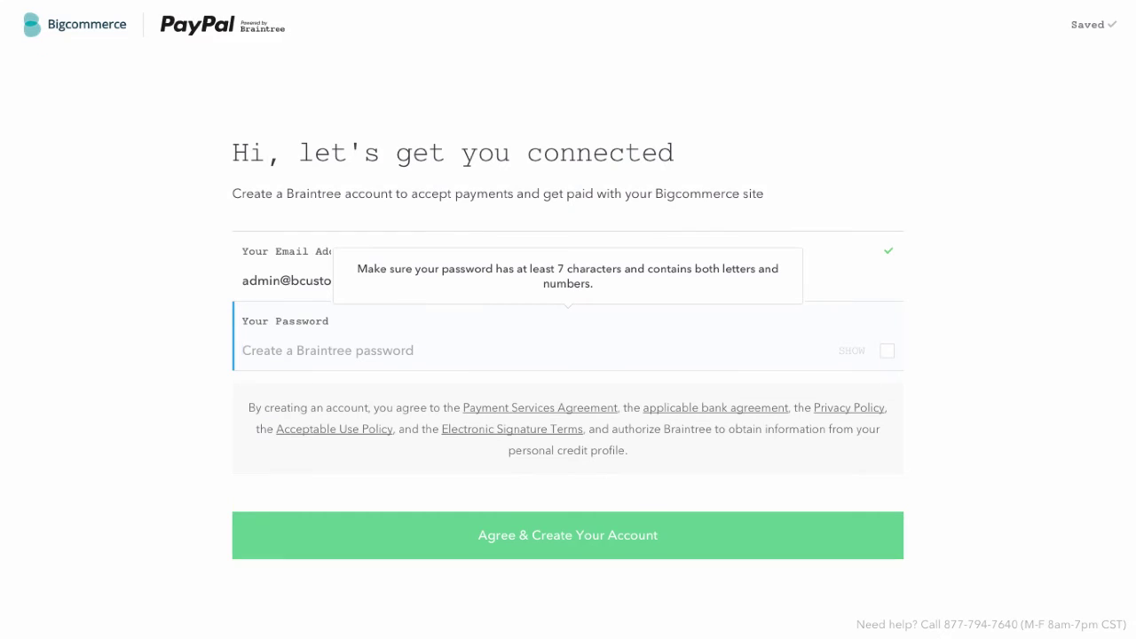
text(•••••••••••••)
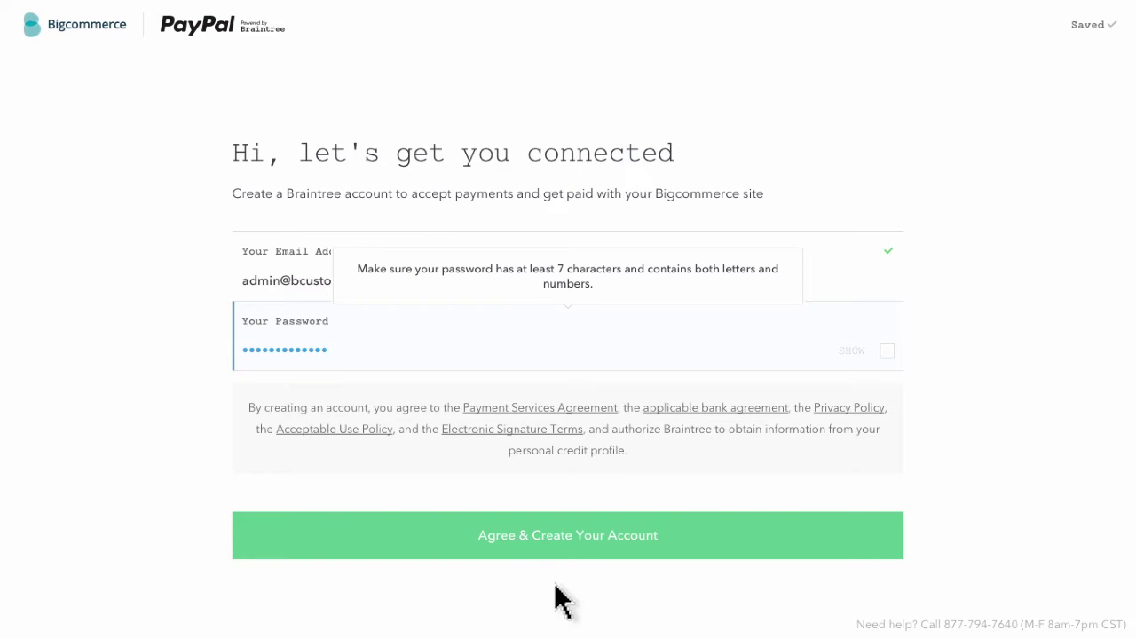
click(557, 536)
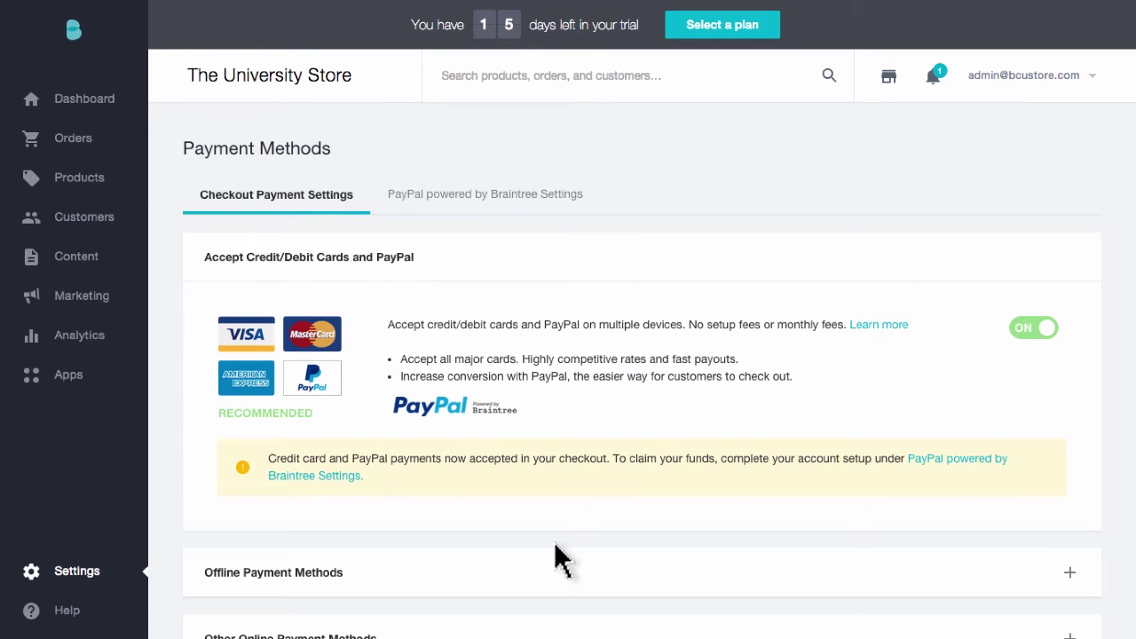
Step: Expand the offline payment methods and review which ones can be set up
scroll(558, 558, down, 3)
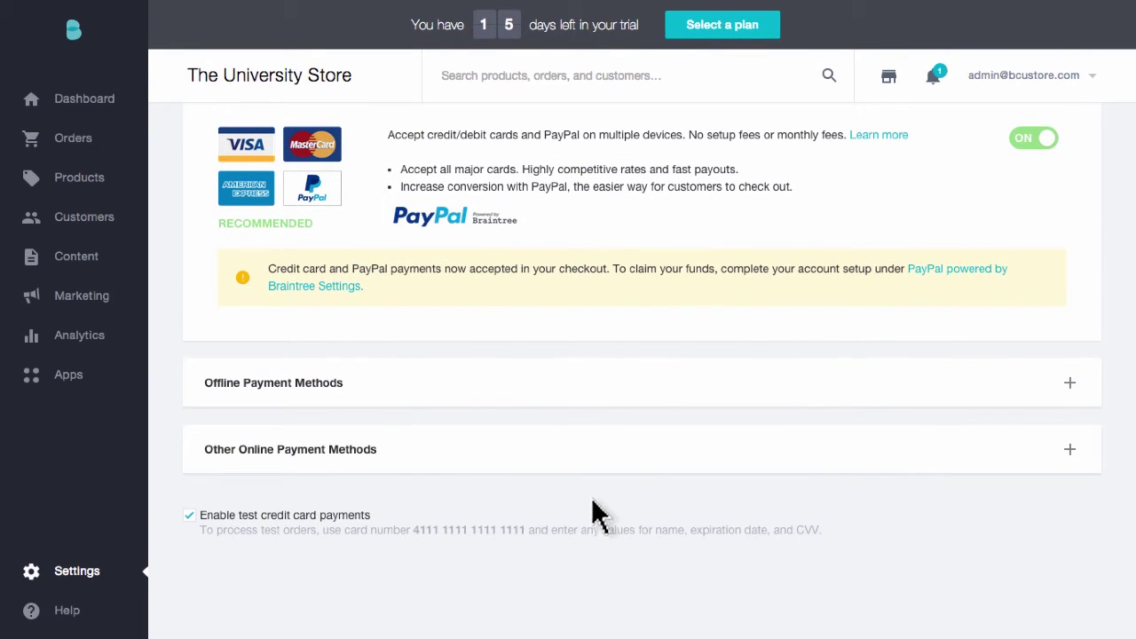
click(697, 396)
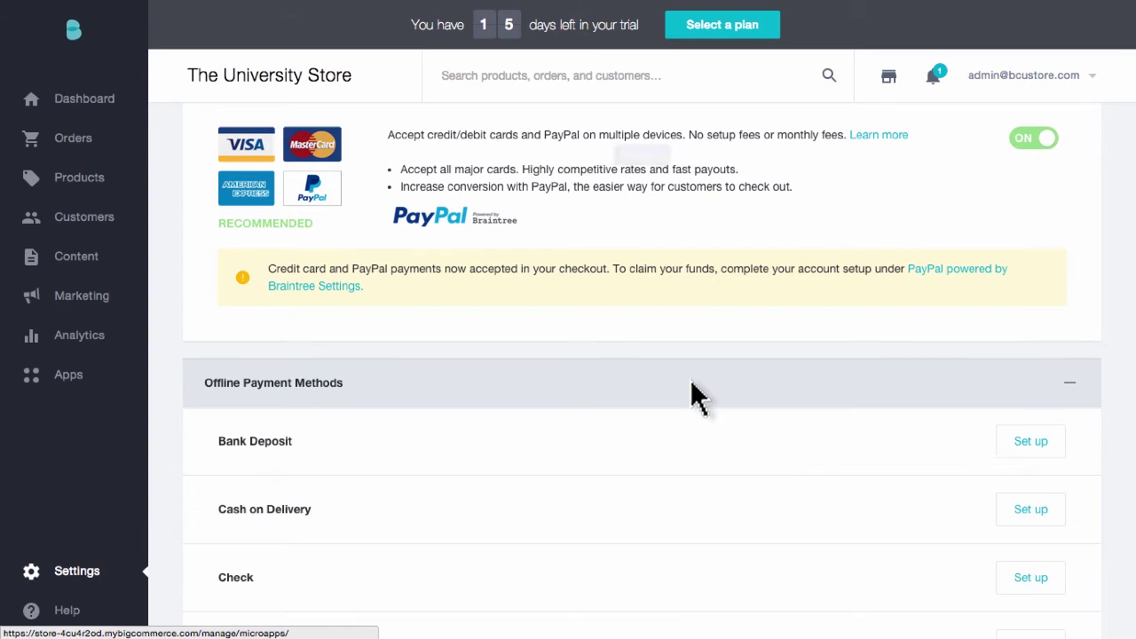
scroll(659, 370, down, 3)
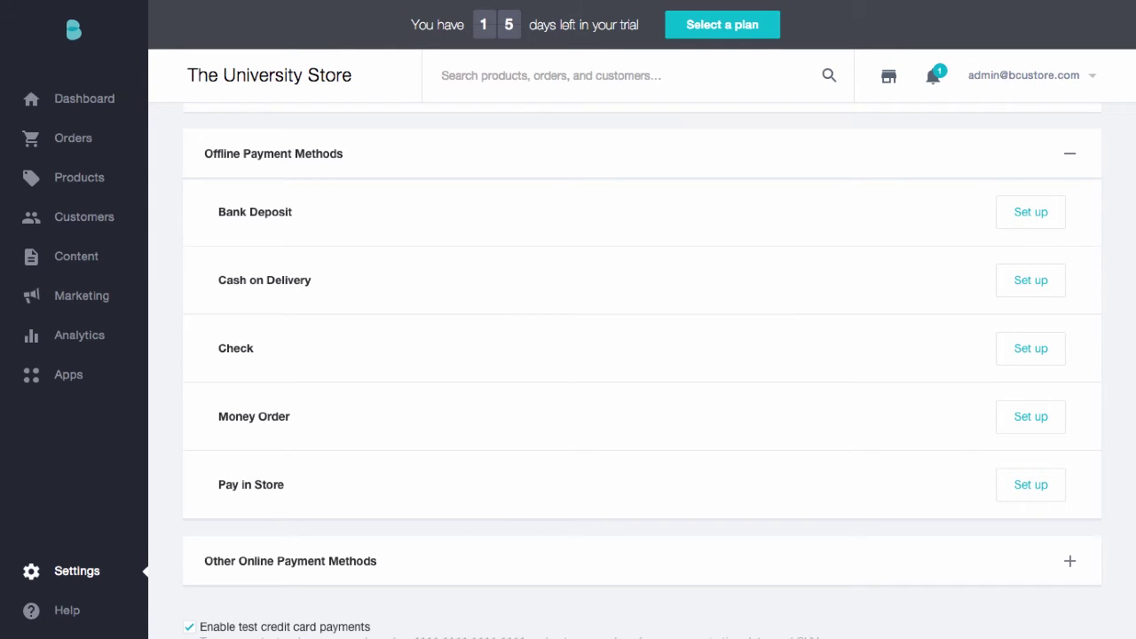
Step: Expand the other online payment methods and look through the whole list of available gateways
scroll(689, 393, down, 2)
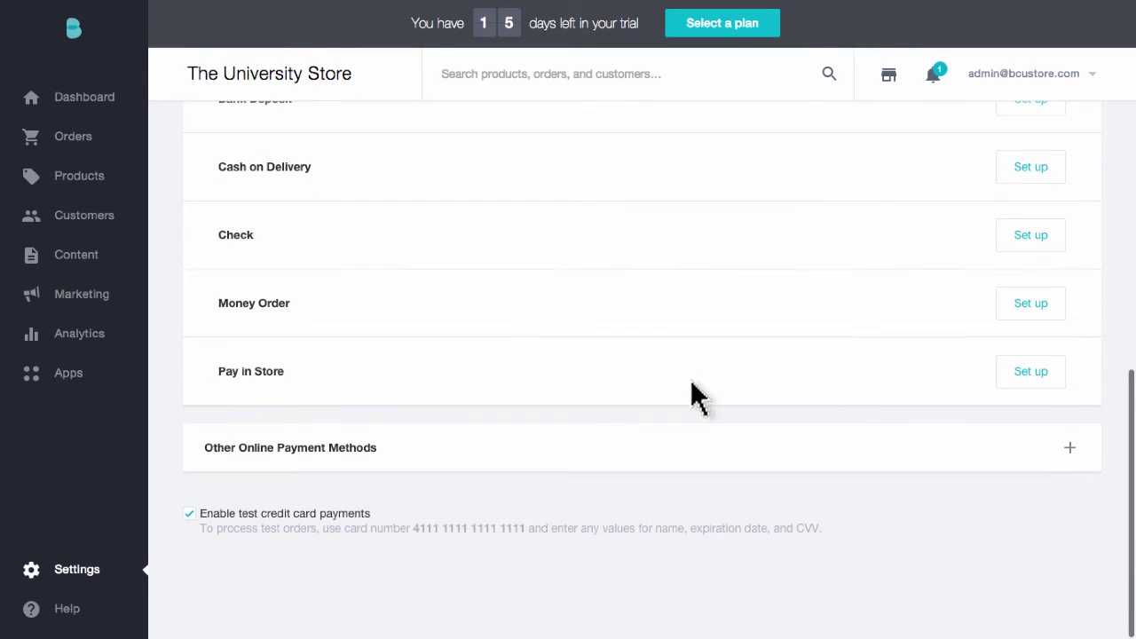
click(693, 449)
scroll(693, 449, down, 4)
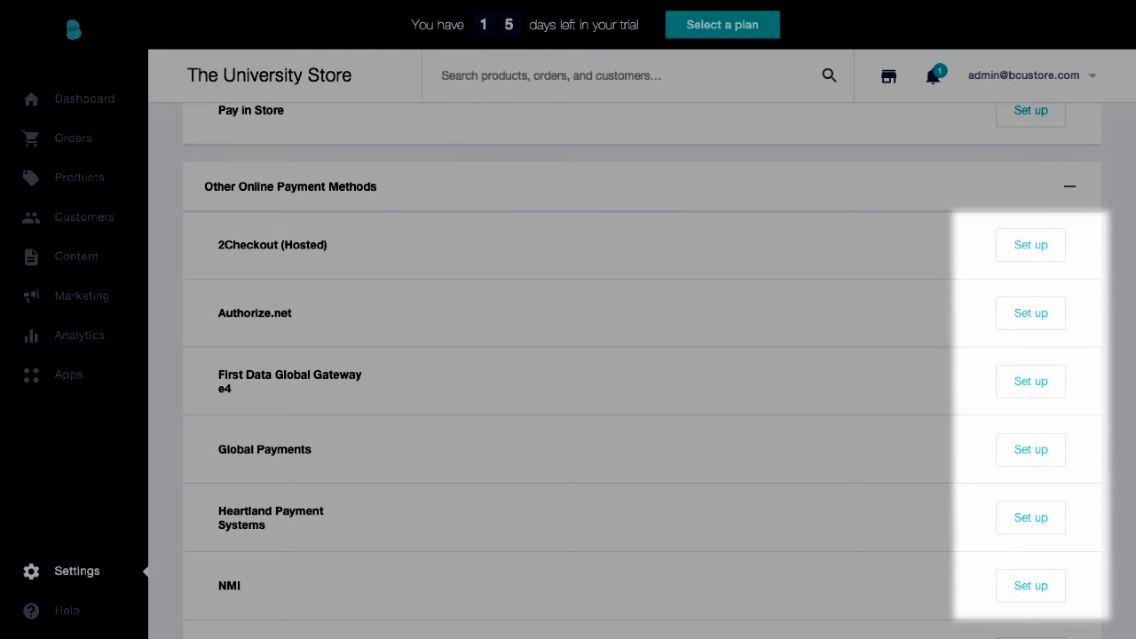
scroll(642, 371, down, 5)
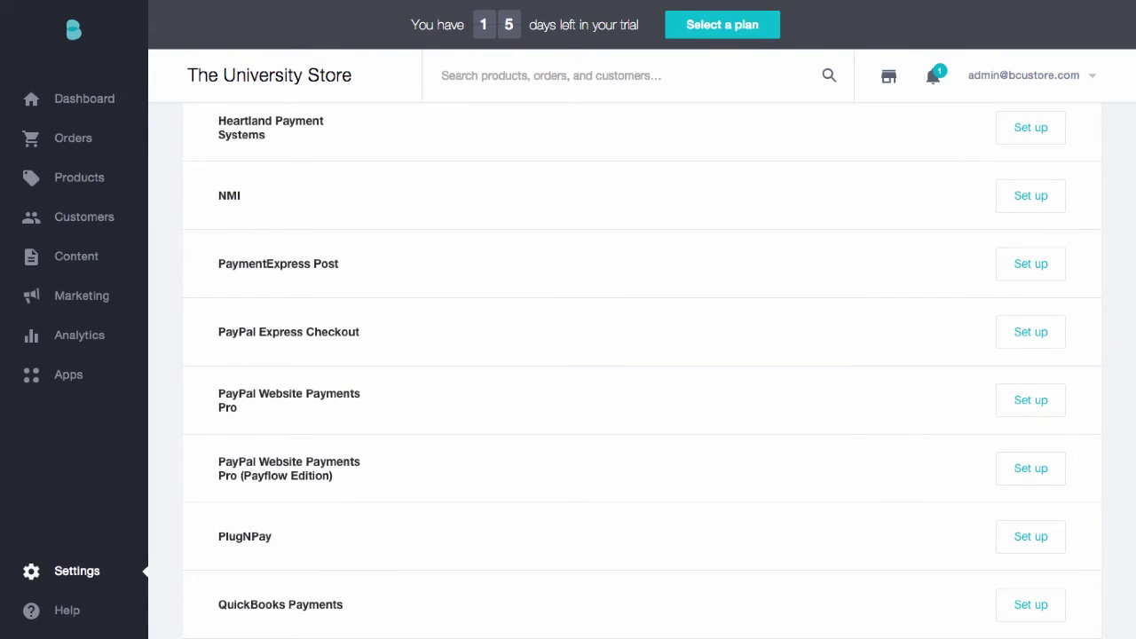
scroll(642, 370, down, 5)
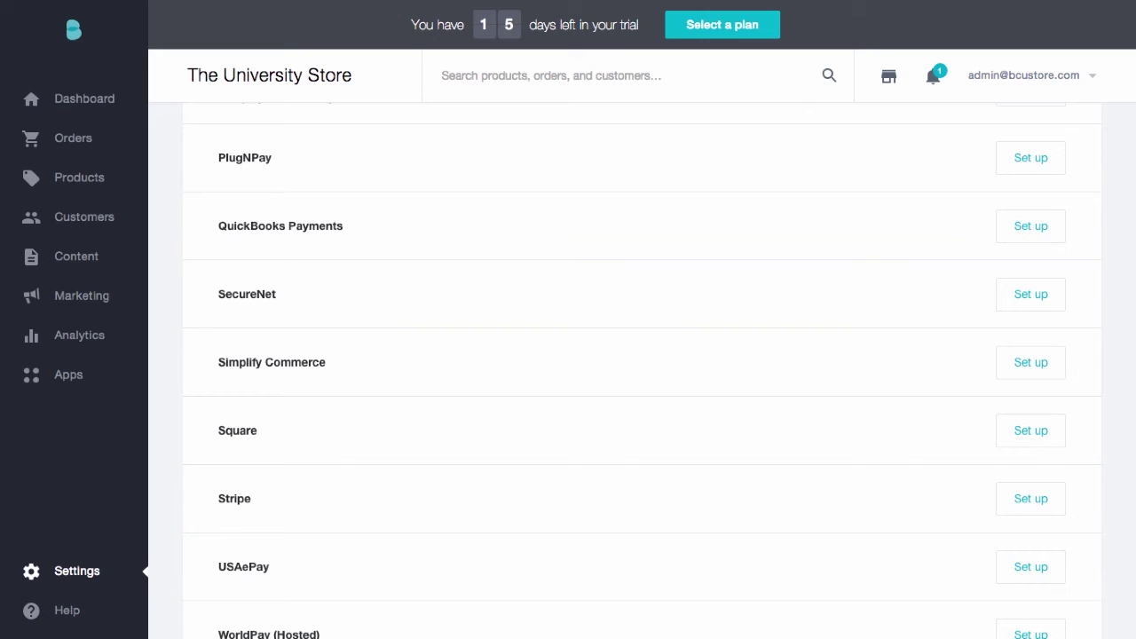
scroll(642, 373, down, 3)
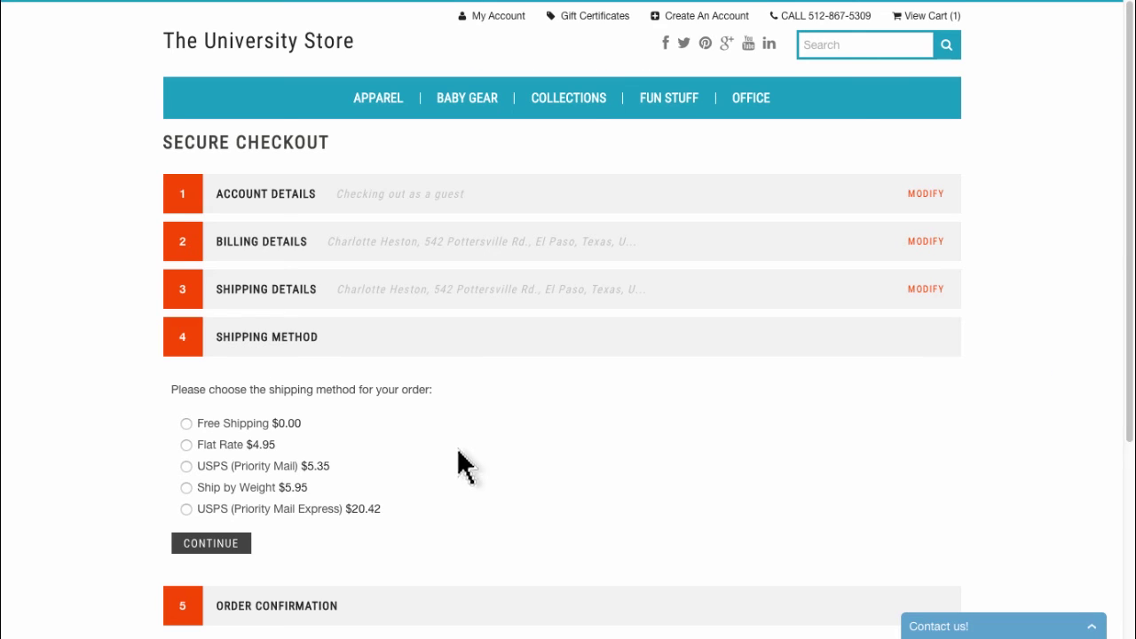
Step: Choose Free Shipping for the order and proceed to payment with the Test Payment Gateway
click(187, 424)
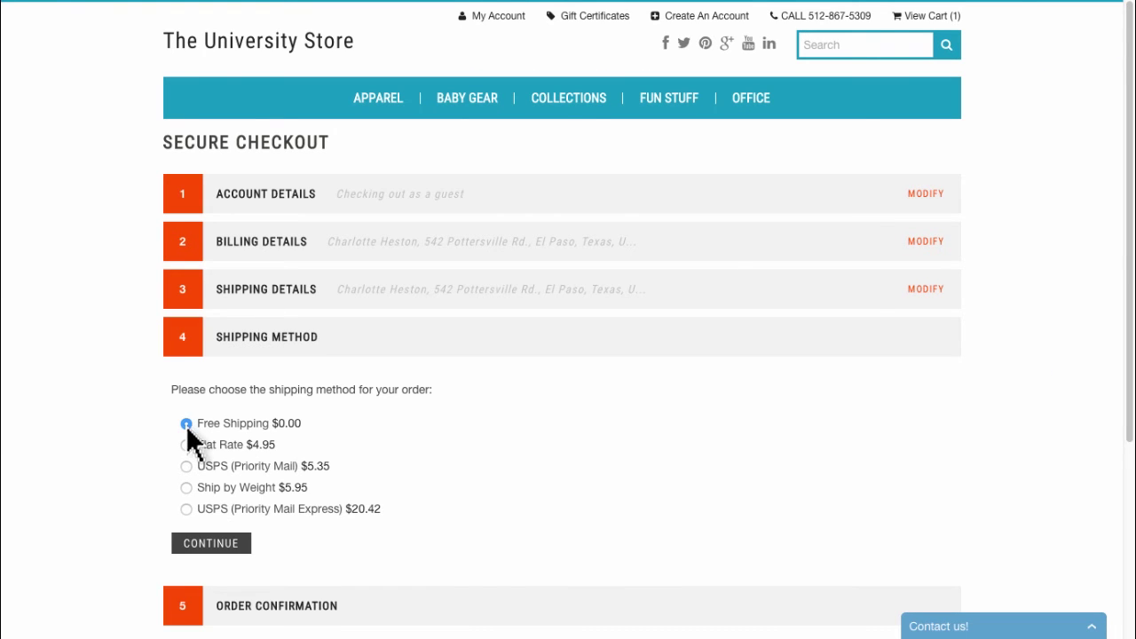
click(210, 543)
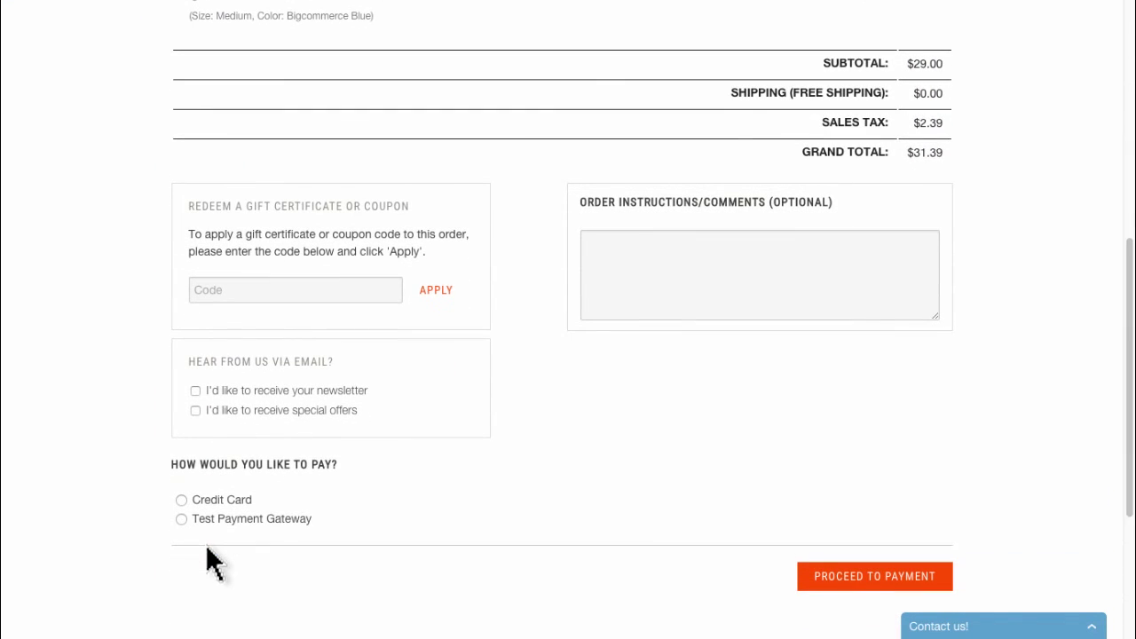
click(181, 519)
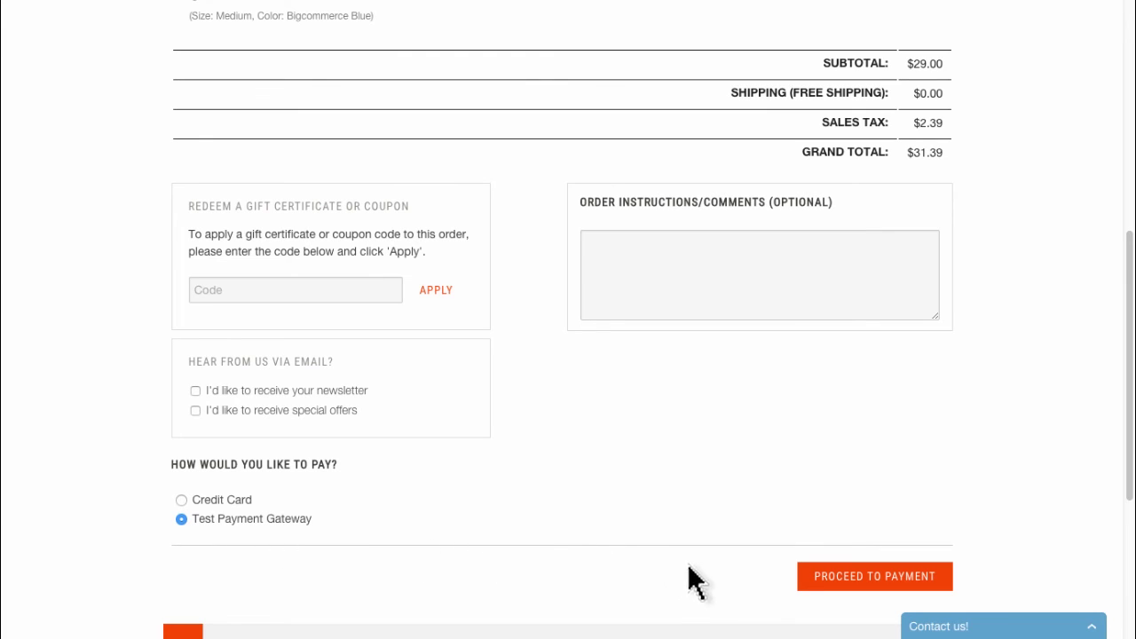
click(871, 580)
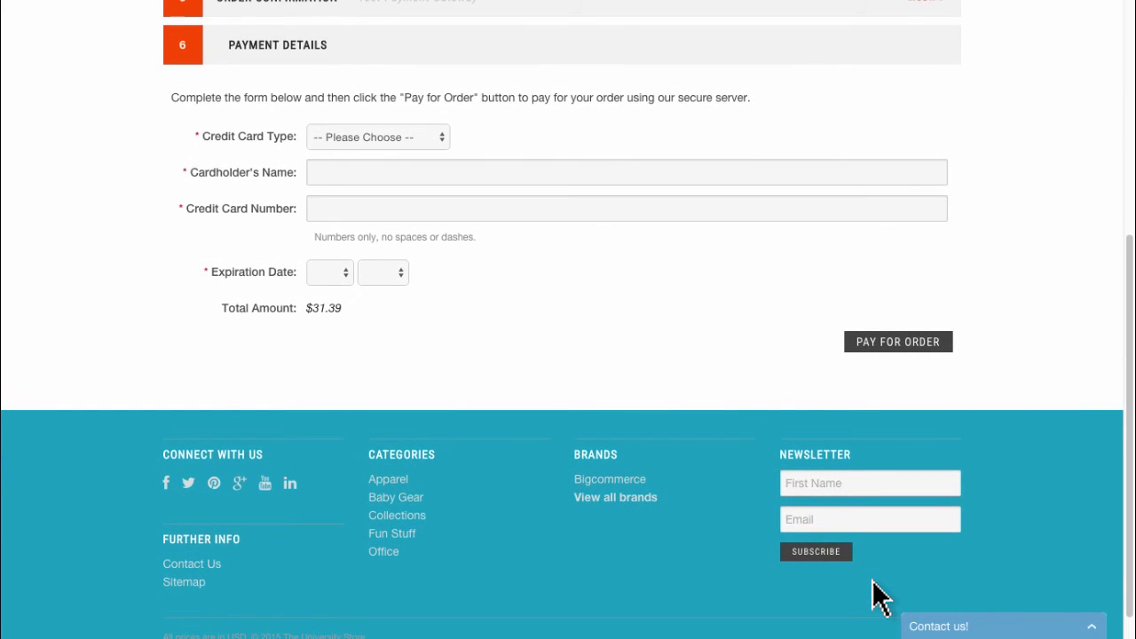
Step: Set the credit card type to Visa and enter the cardholder's name and the test credit card number
key(space)
key(Down)
key(Down)
key(Down)
key(Return)
key(Tab)
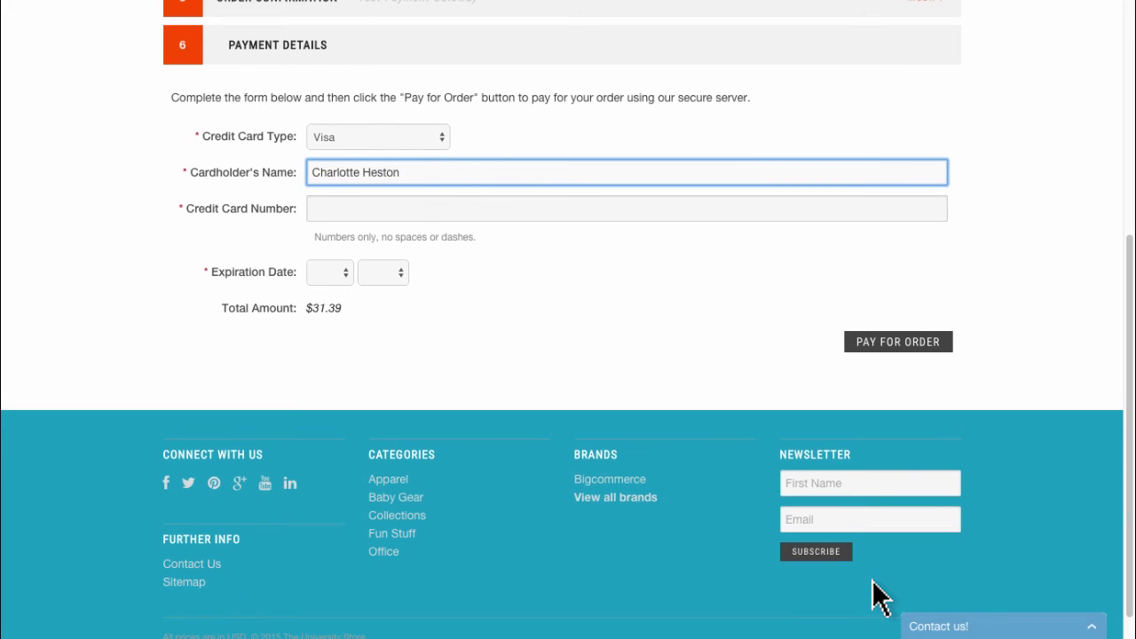
key(Tab)
text(4111111111111111)
key(Tab)
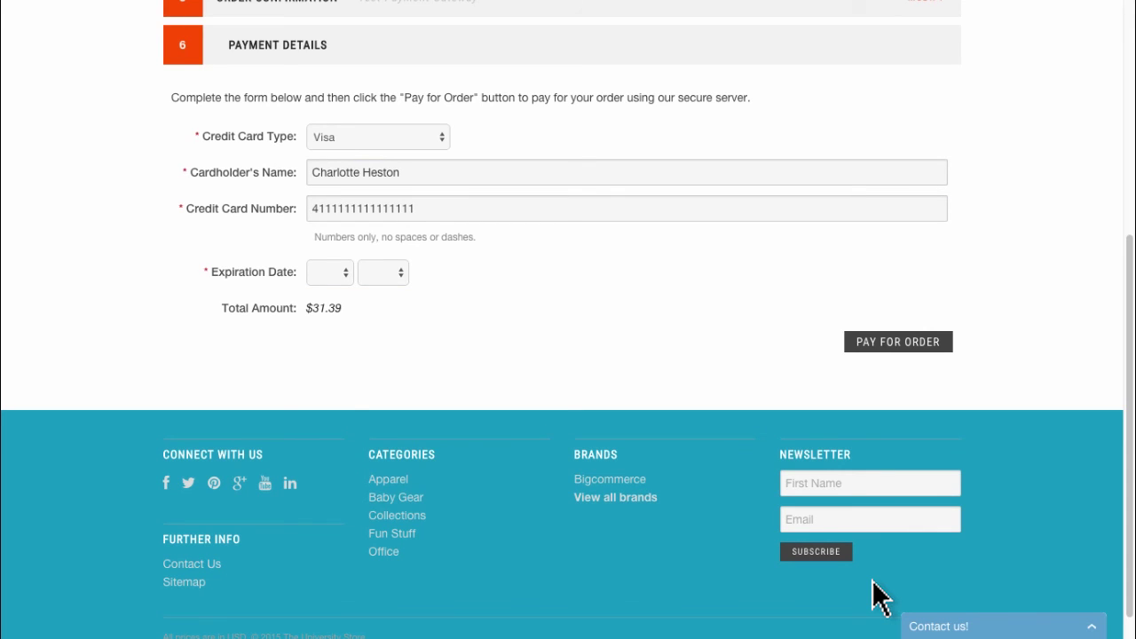
Step: Set the card's expiration date to Oct 2019 and pay for the order
key(space)
key(Down)
key(Down)
key(Down)
key(Down)
key(Down)
key(Down)
key(Down)
key(Down)
key(Down)
key(Down)
key(Return)
key(Tab)
key(space)
key(Down)
key(Down)
key(Down)
key(Down)
key(Down)
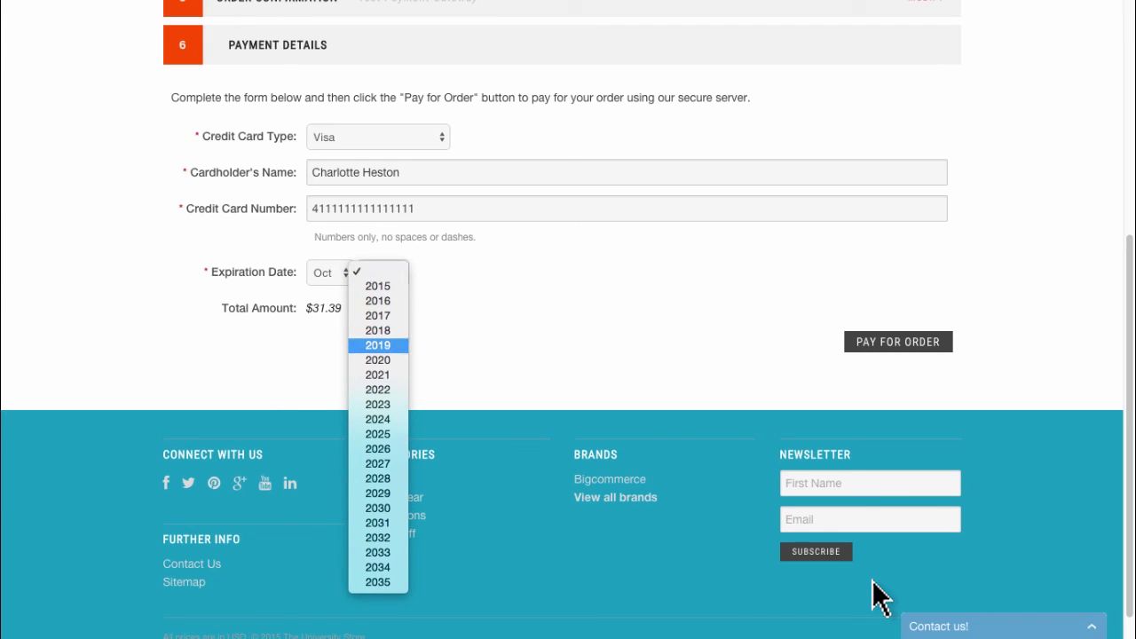
key(Return)
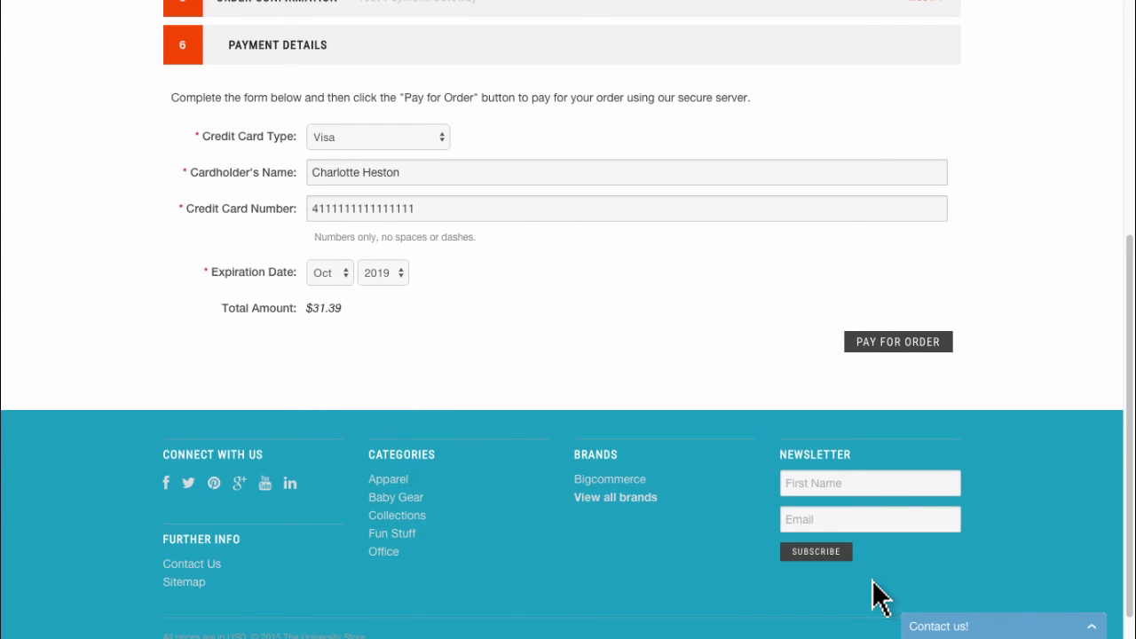
click(892, 346)
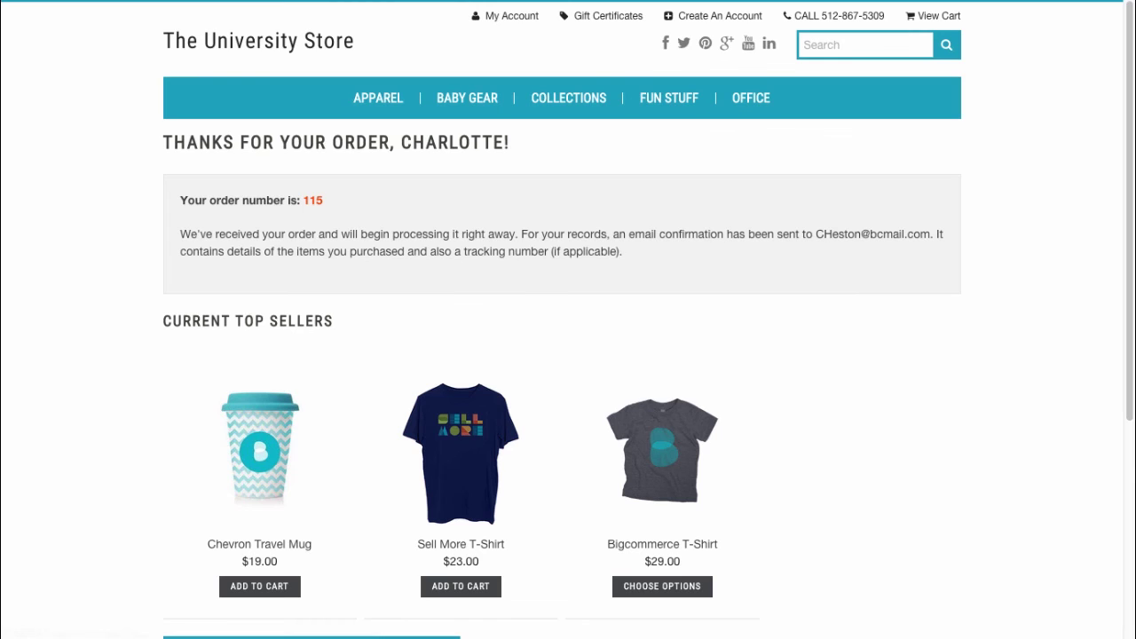